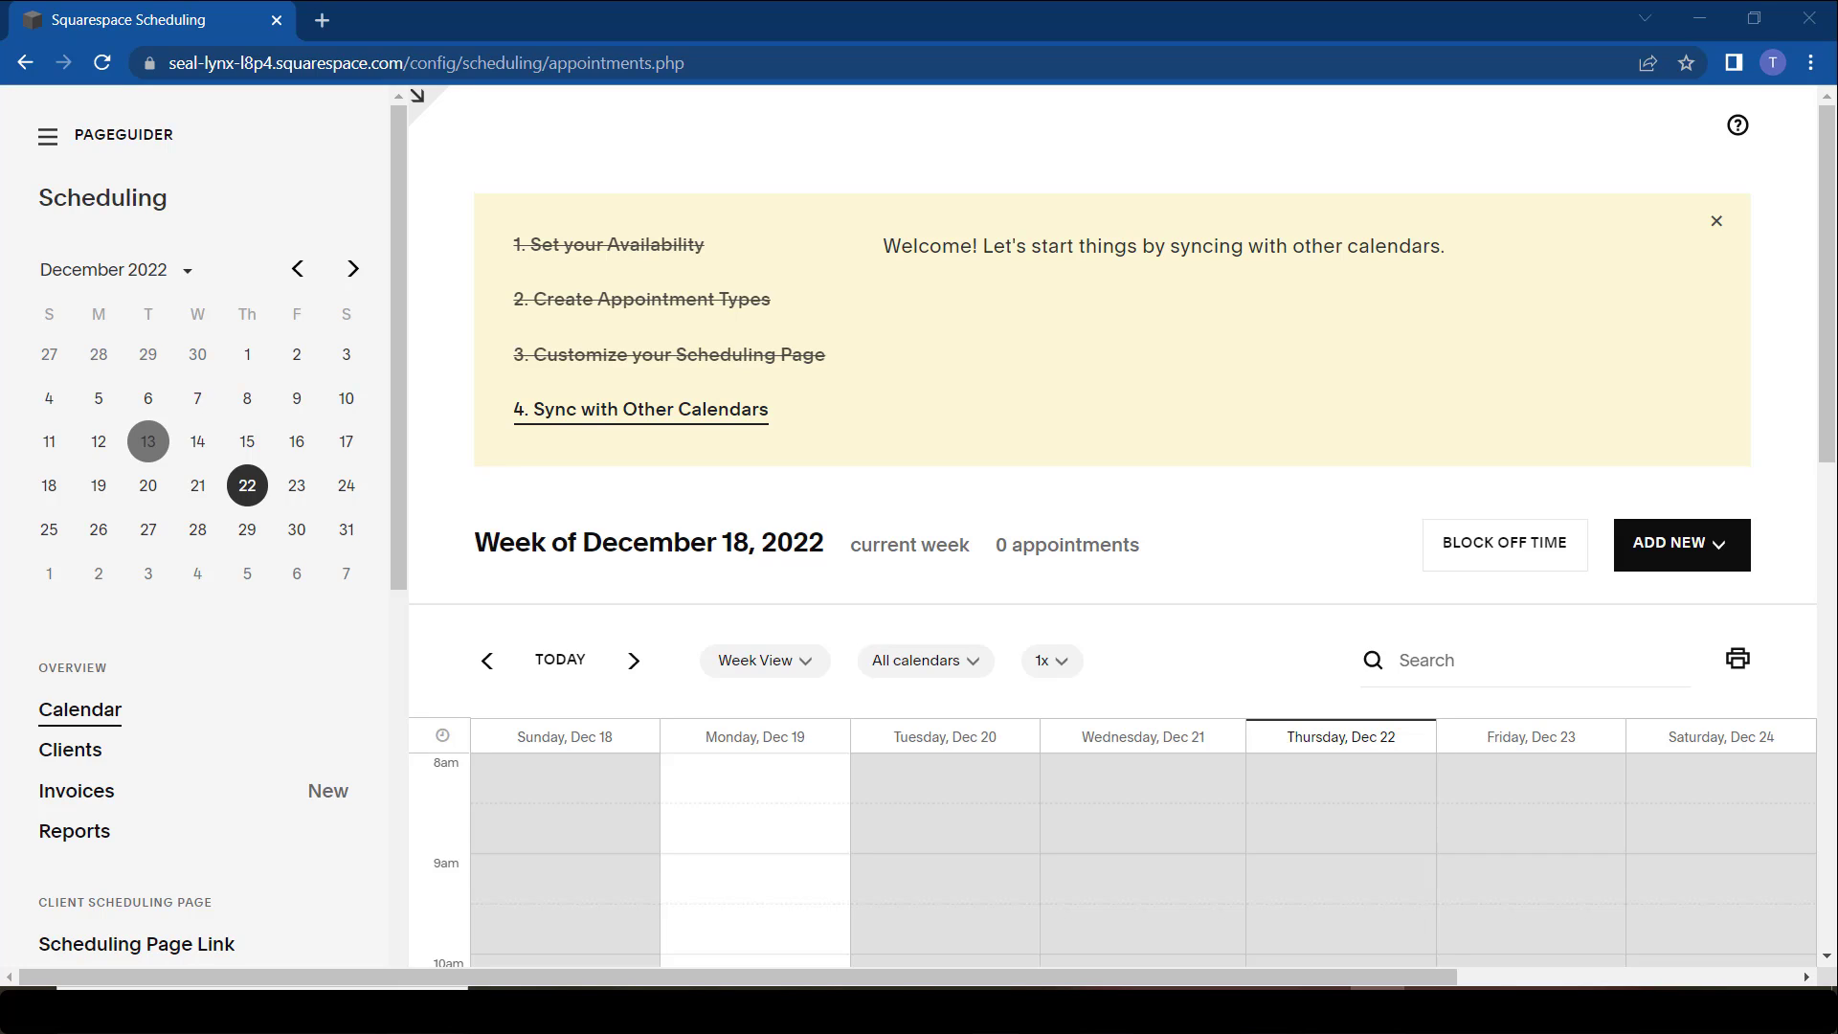
Create a new Consultation (1 hour) appointment on December 26 at the 11:00am slot.
left_click(1670, 546)
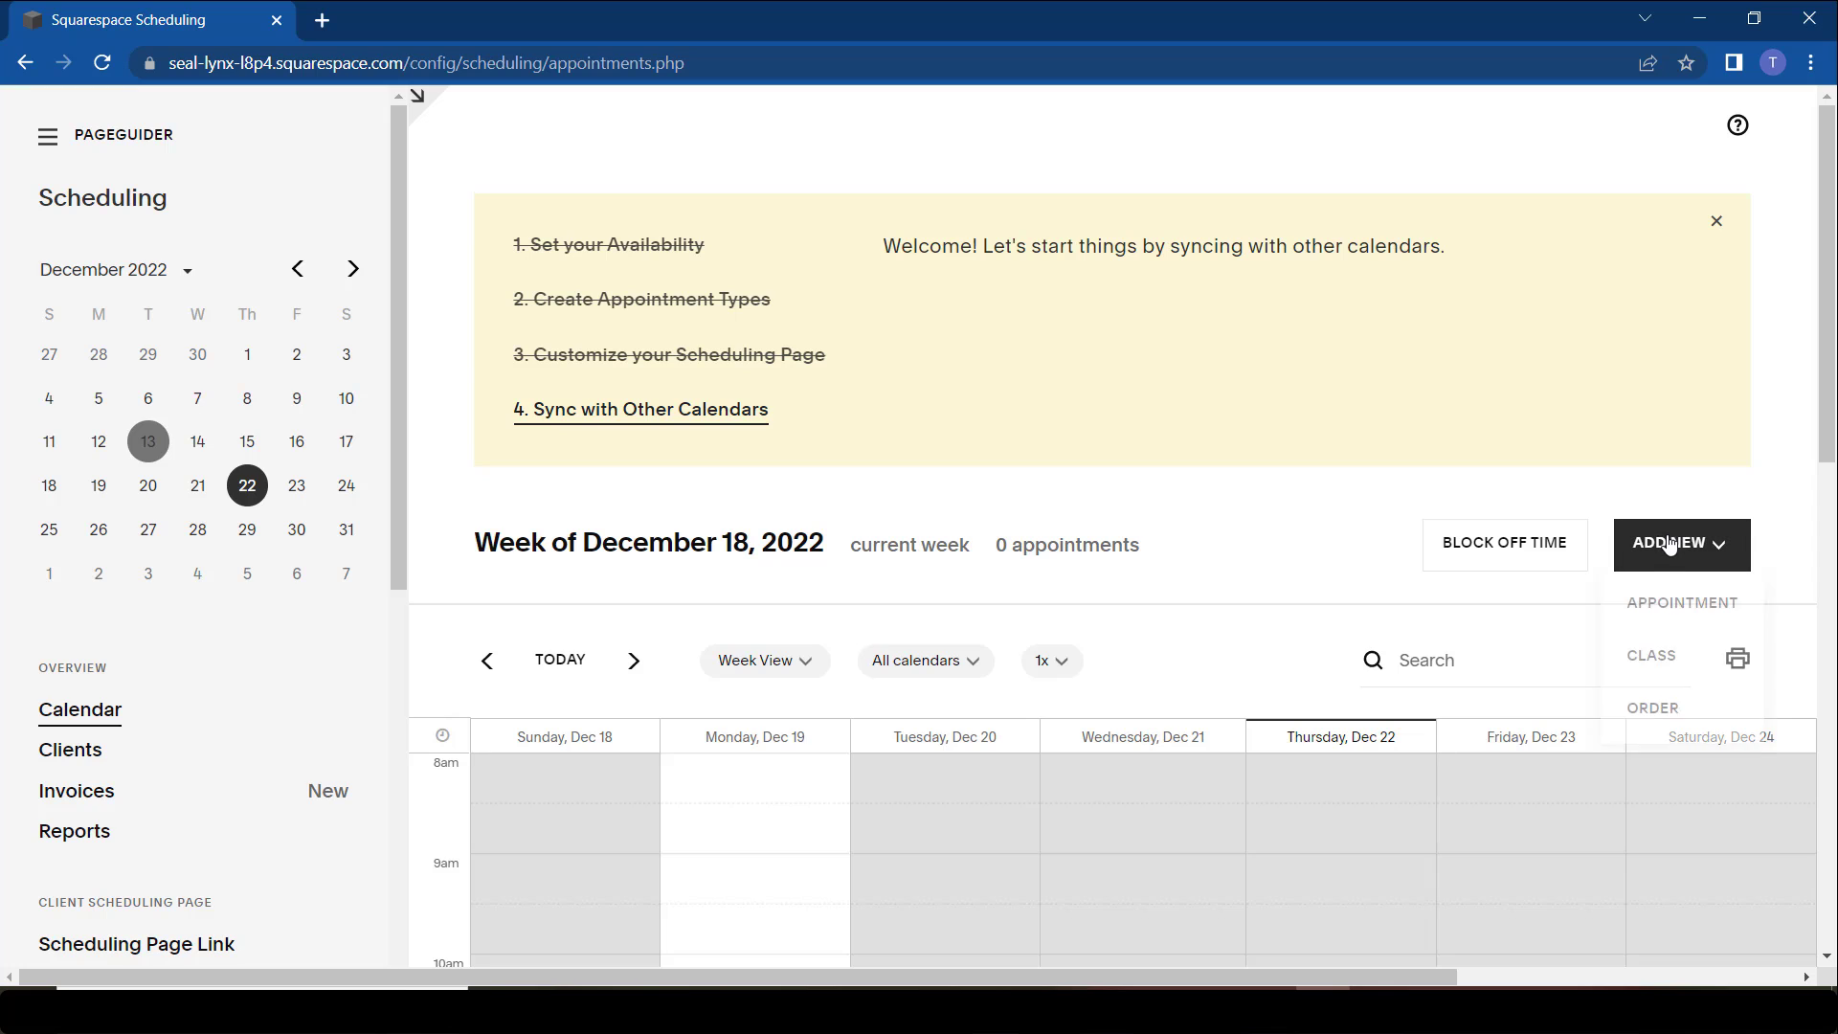
left_click(1677, 601)
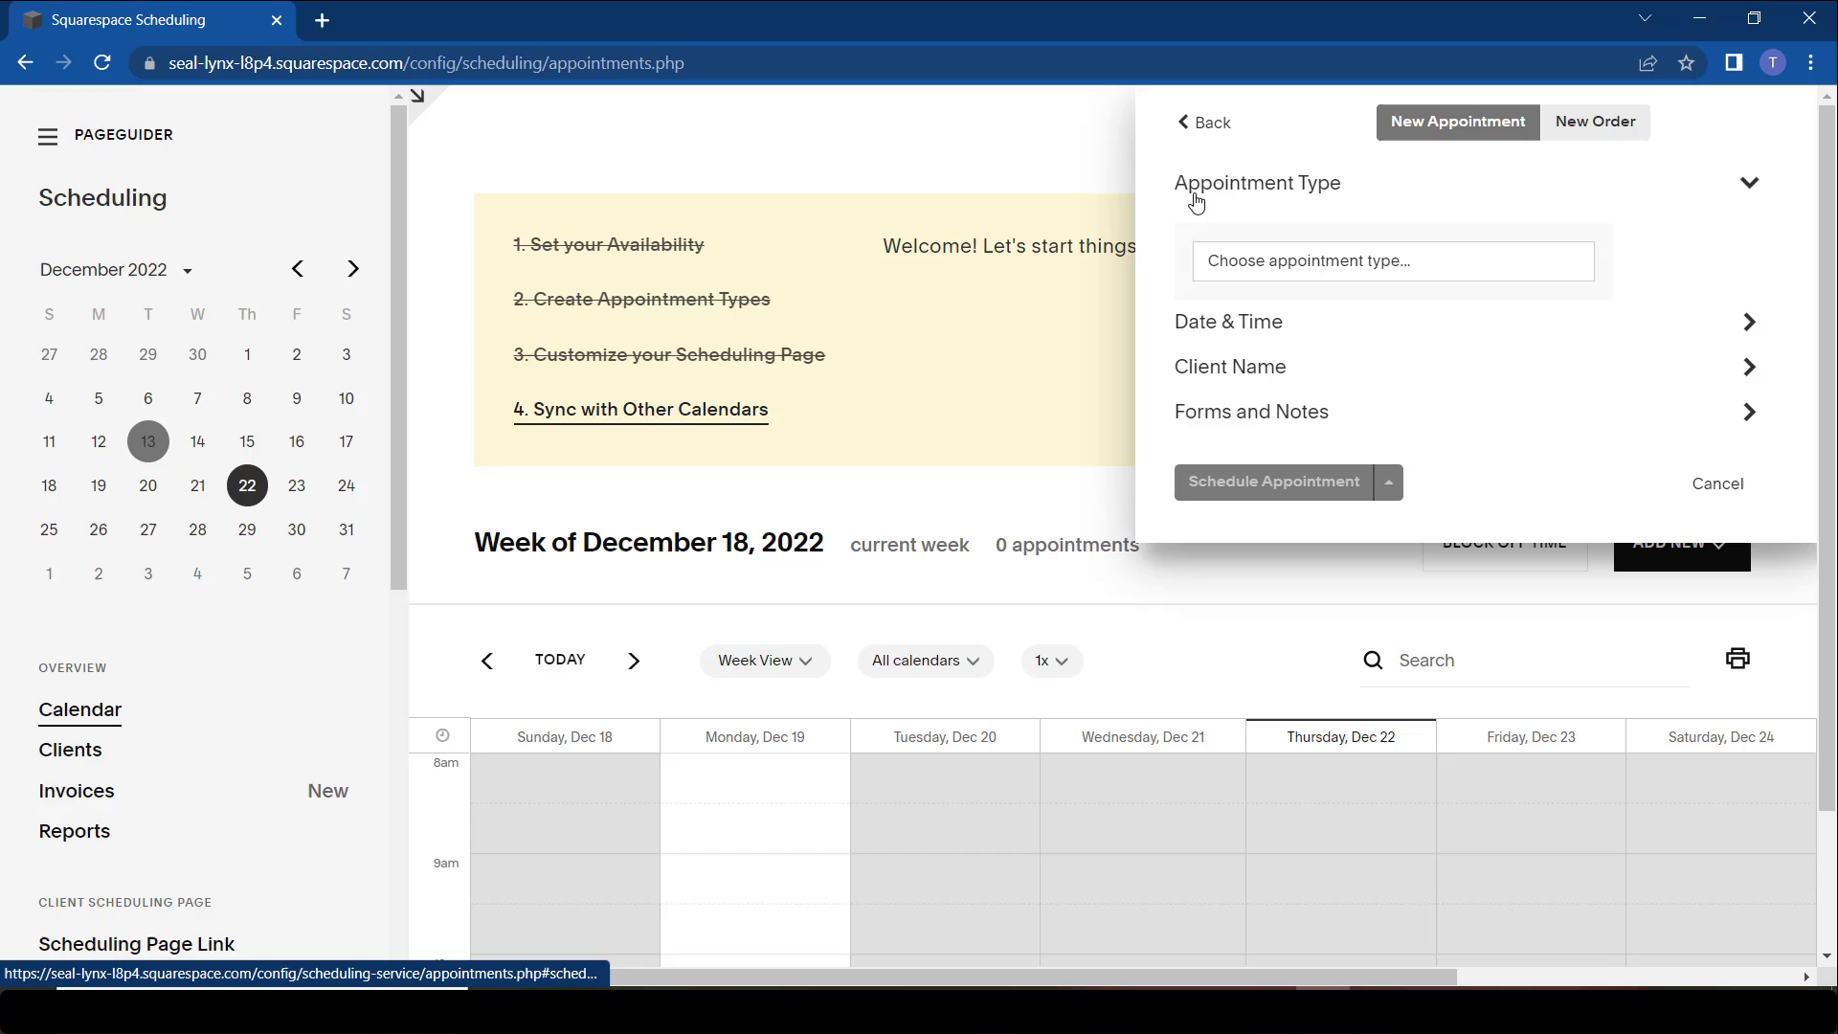
left_click(1347, 258)
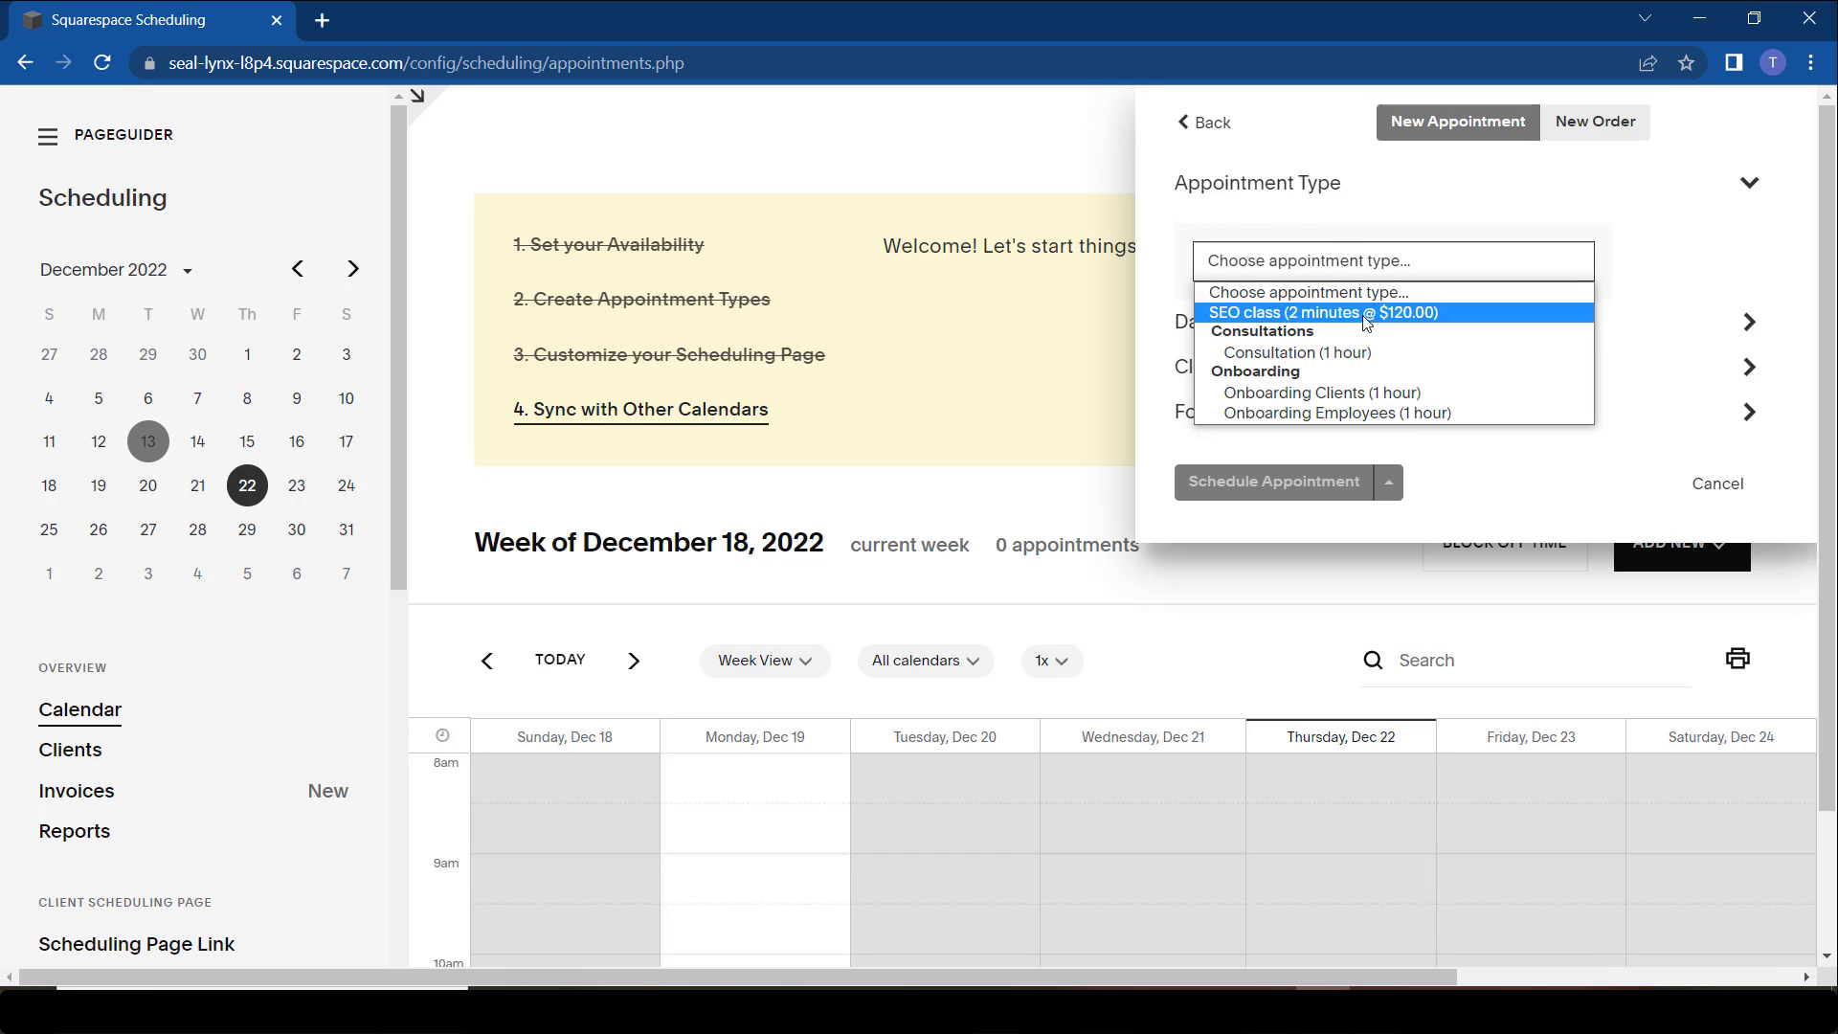
left_click(1325, 353)
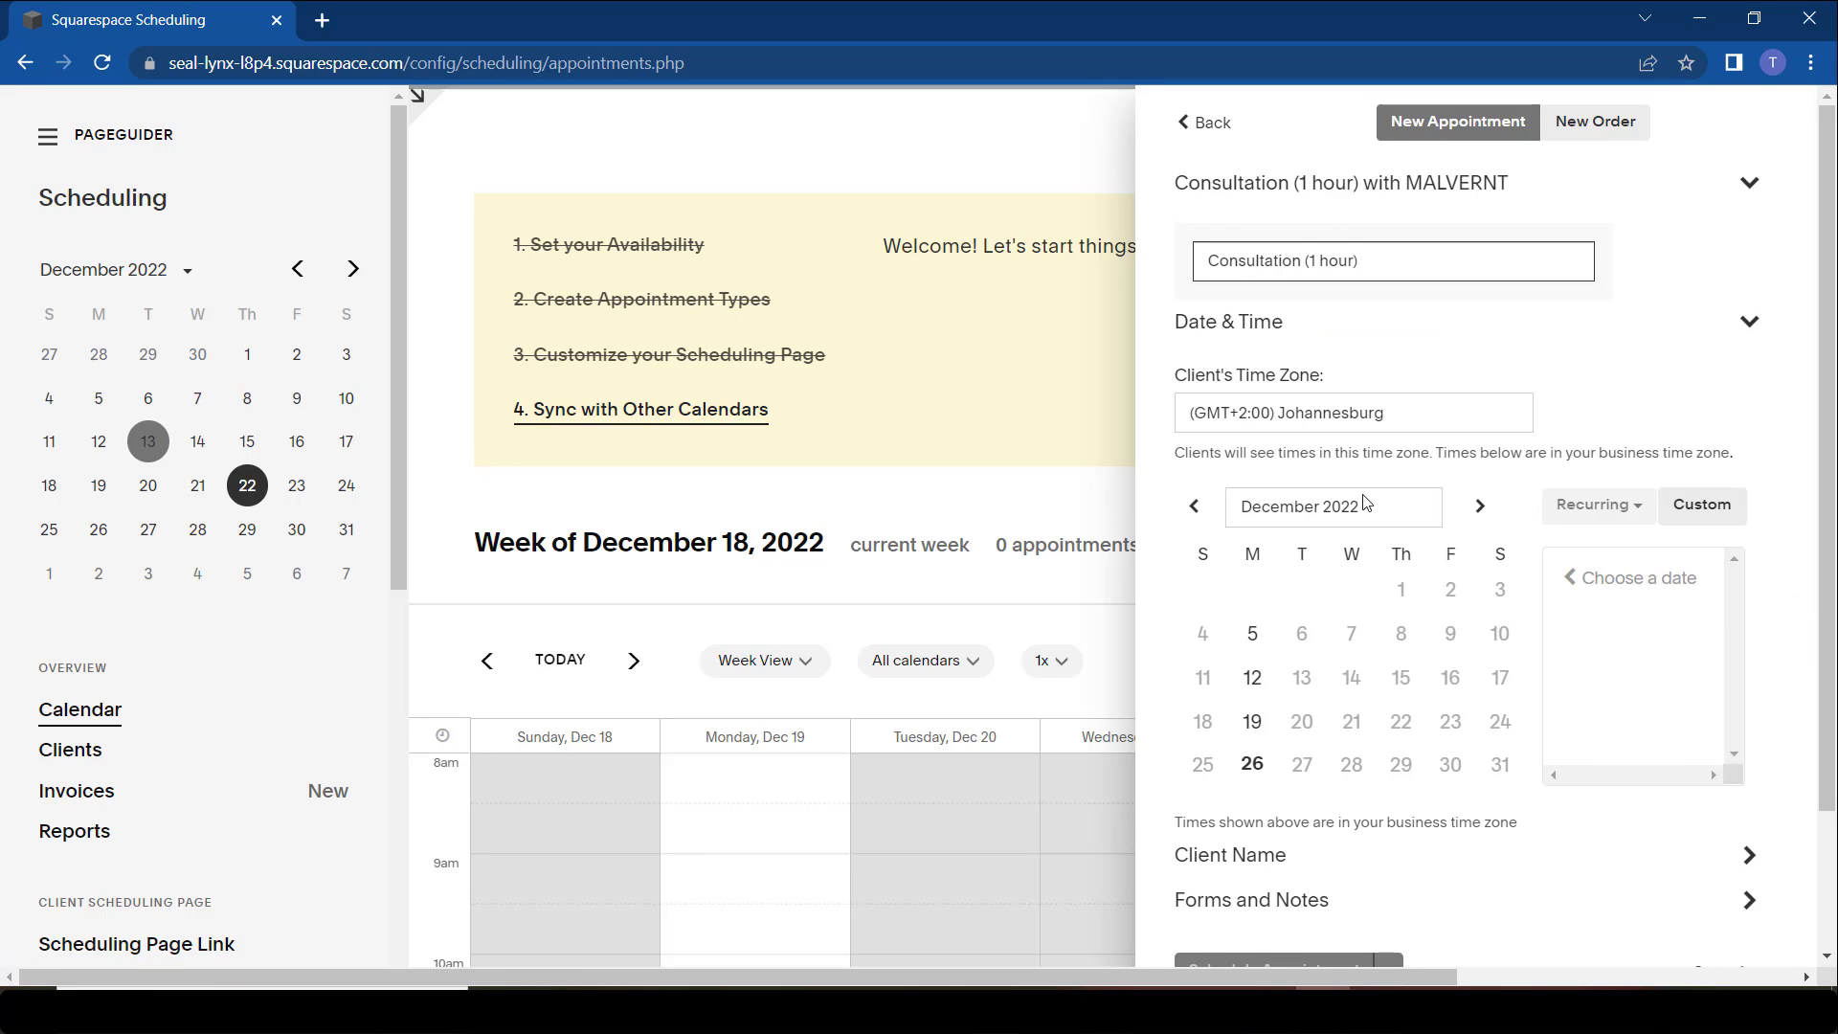
left_click(1252, 764)
scroll(1576, 506, "down", 2)
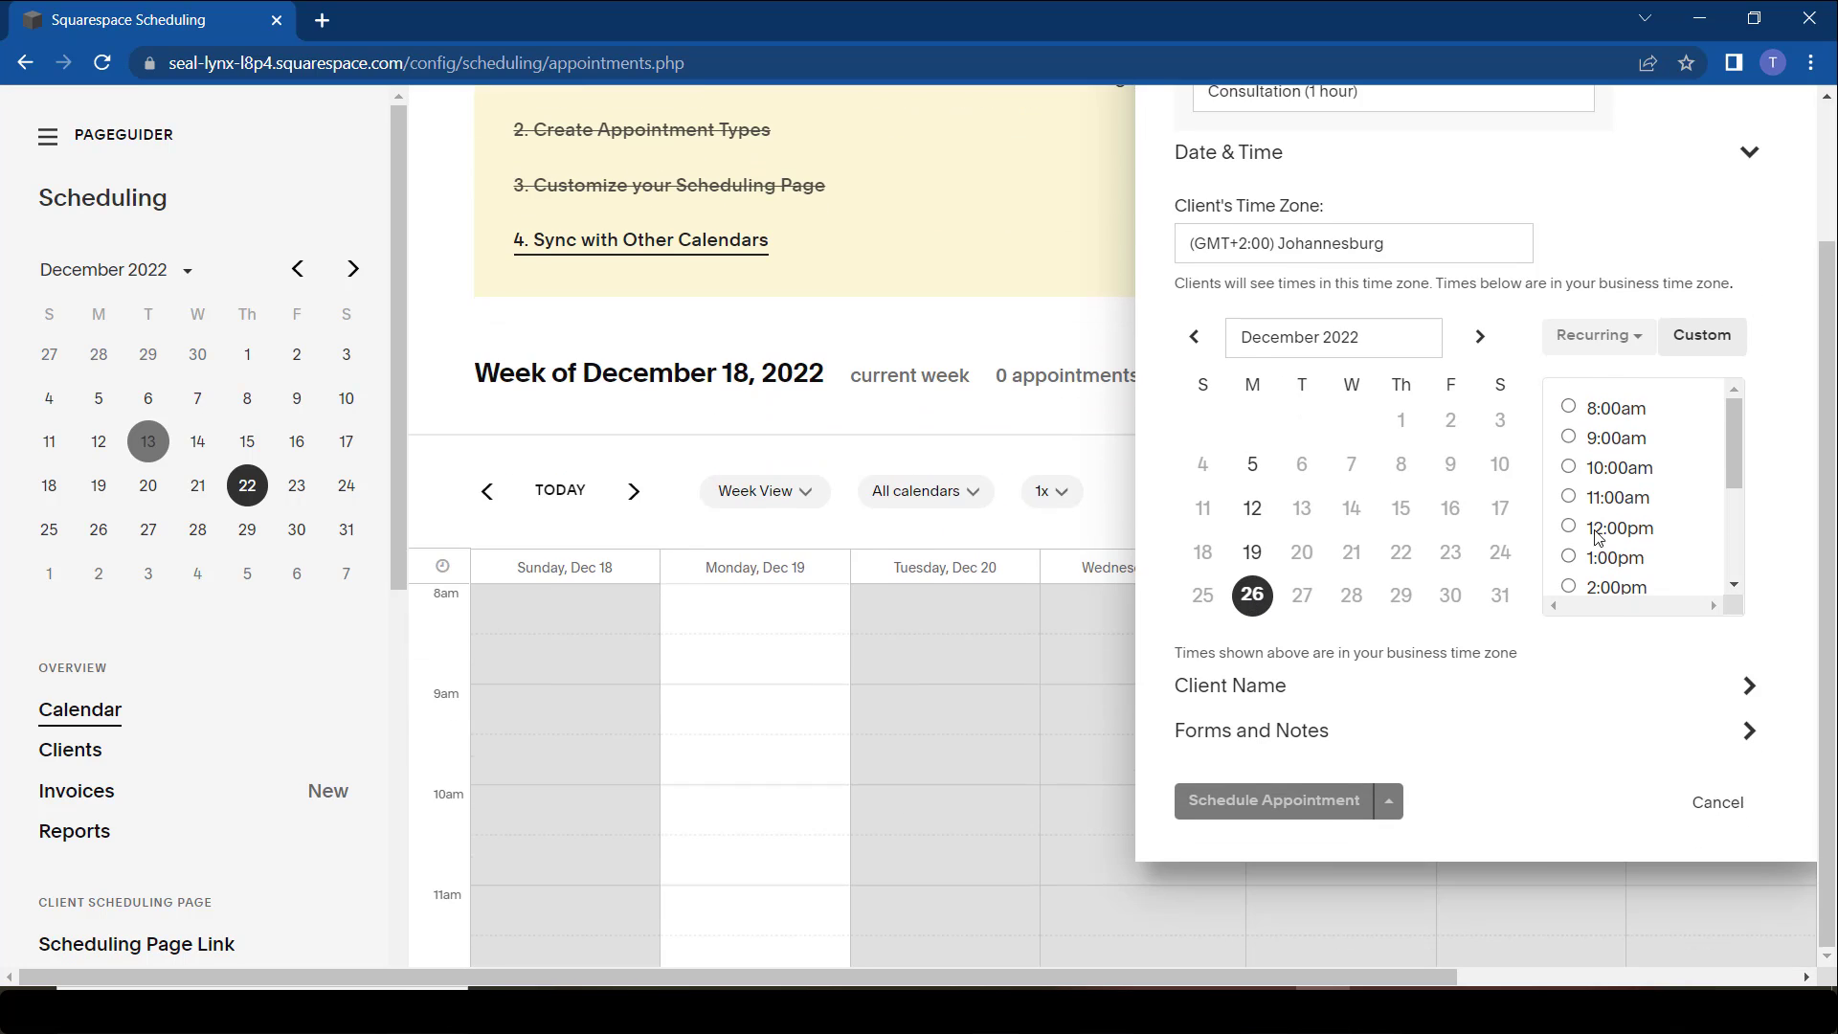
left_click(1569, 498)
scroll(1575, 506, "down", 1)
scroll(1576, 506, "down", 3)
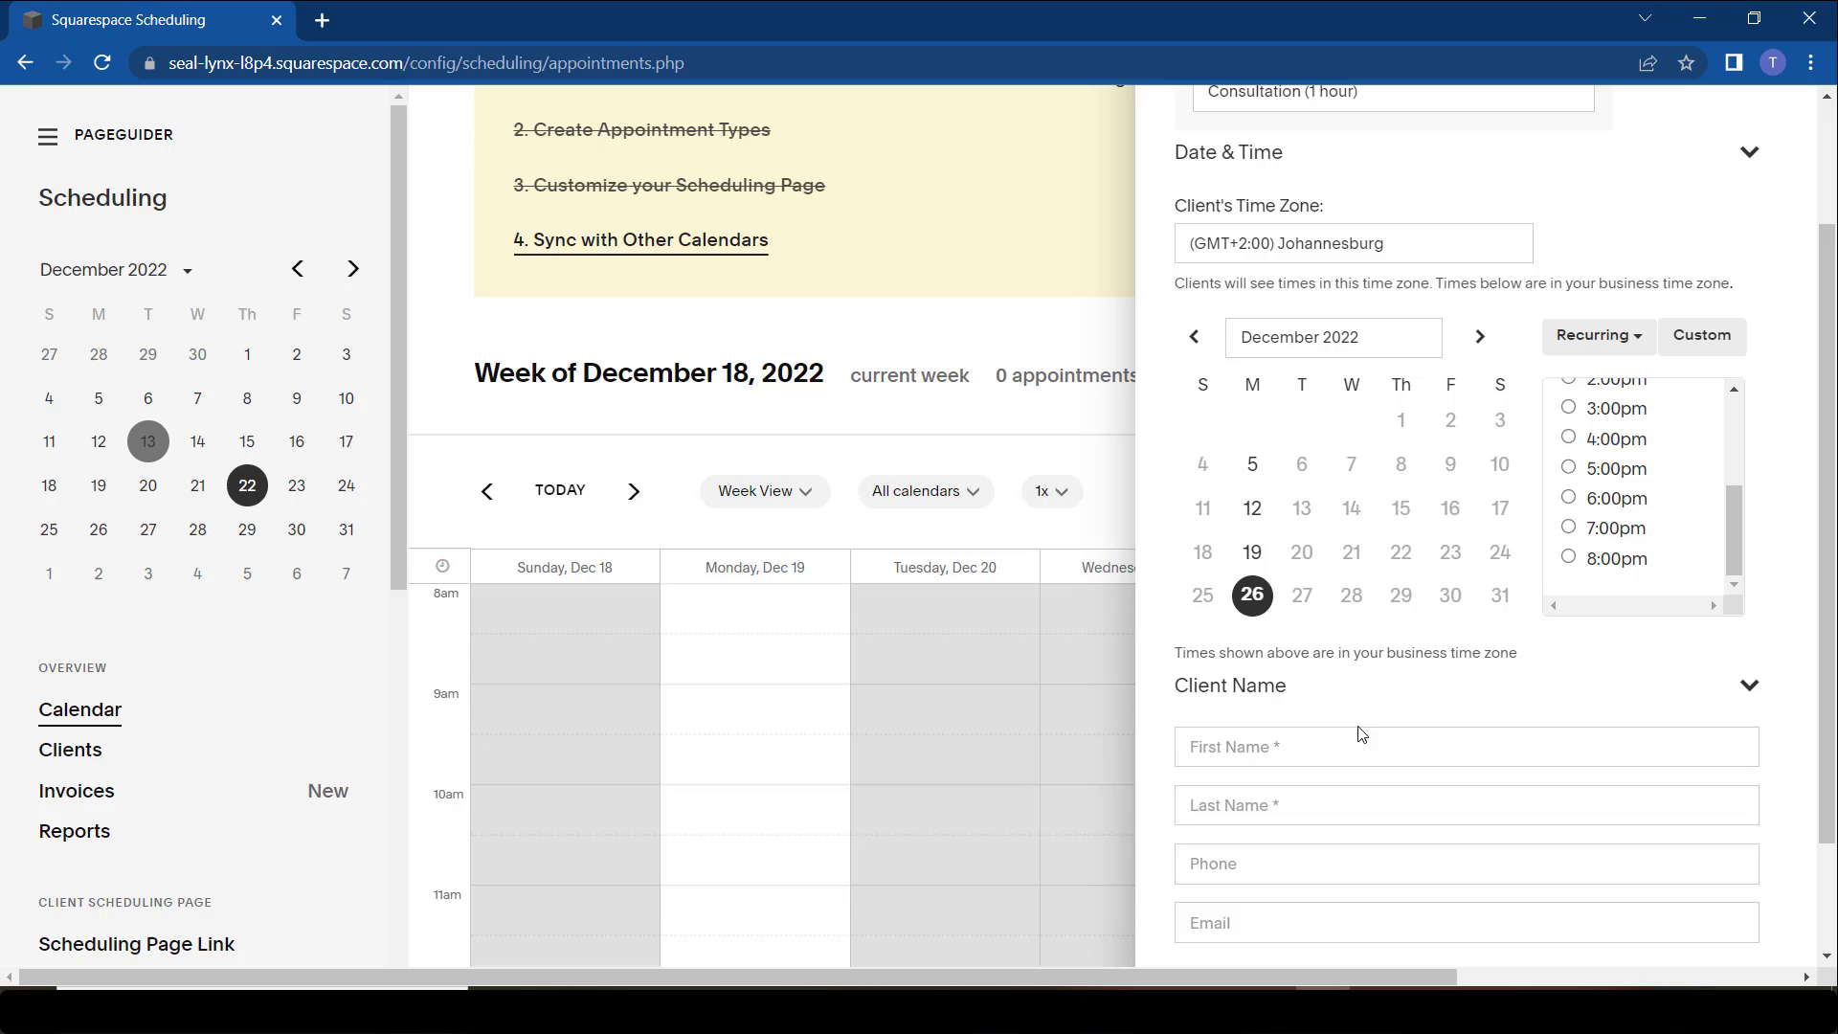
Enter client Rod's name, phone and email, and expand Forms and Notes.
left_click(1356, 754)
type("R")
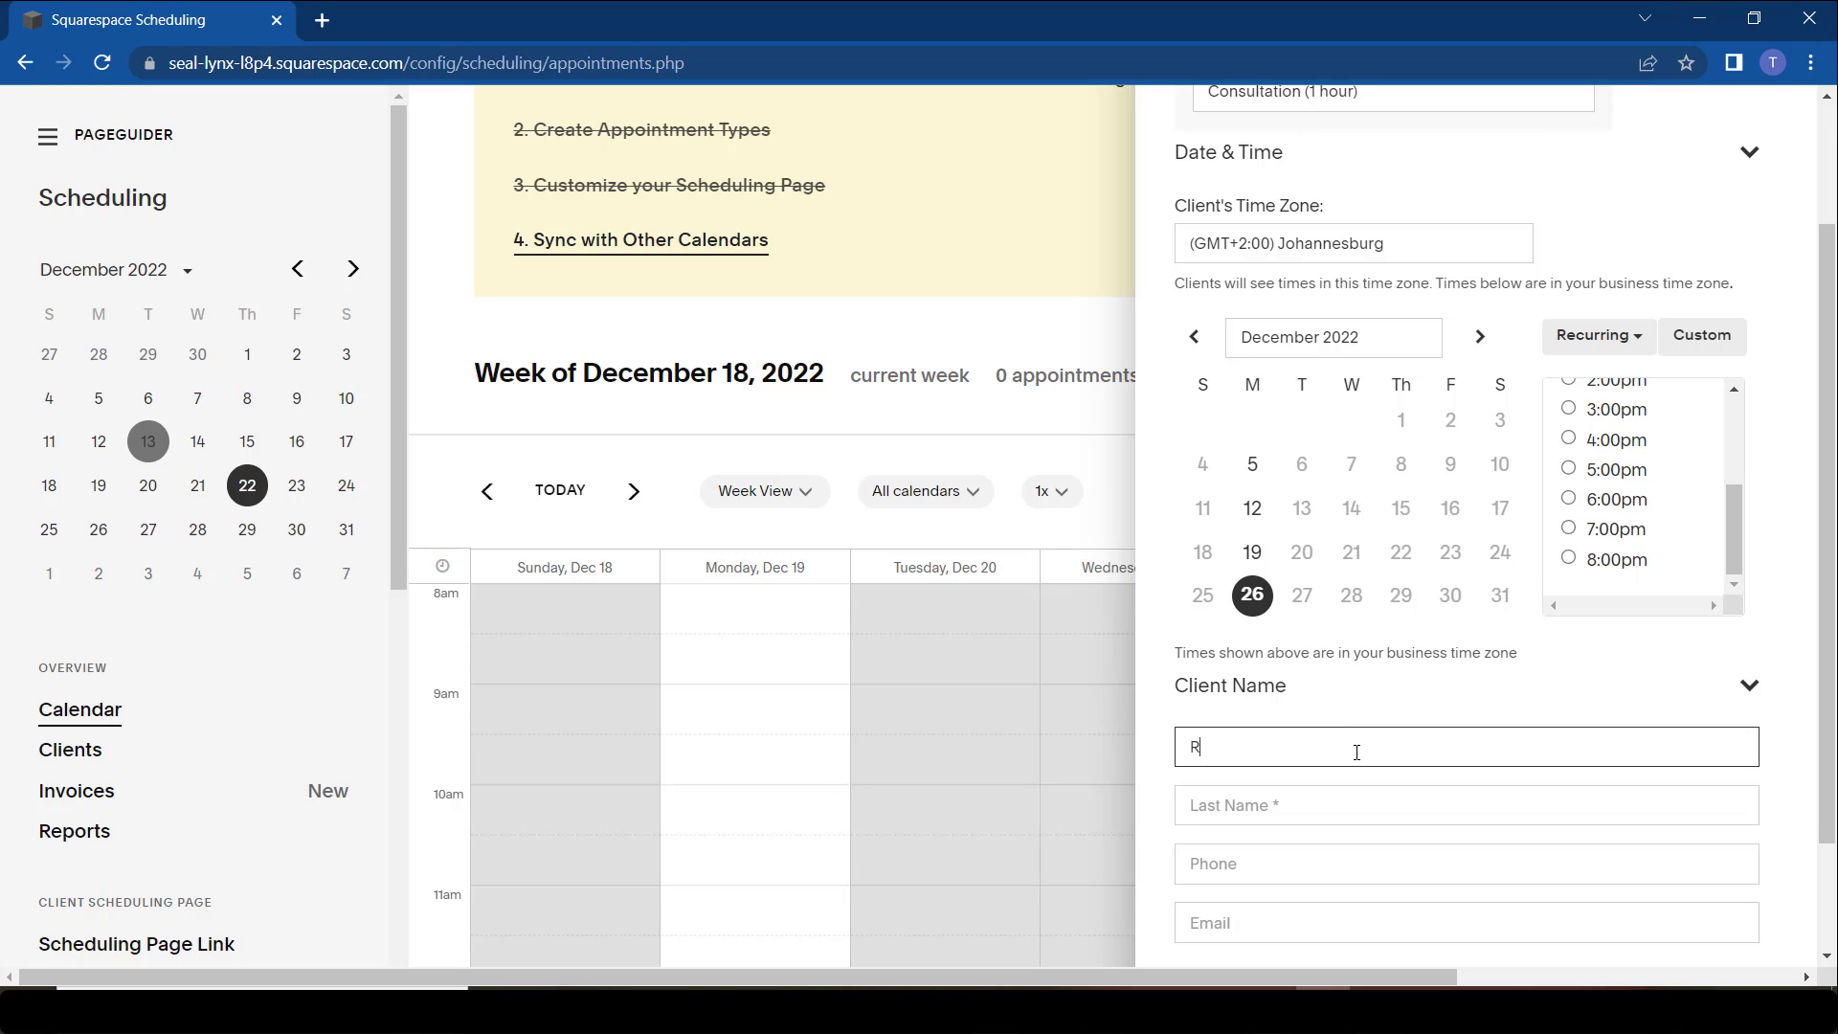
type("od")
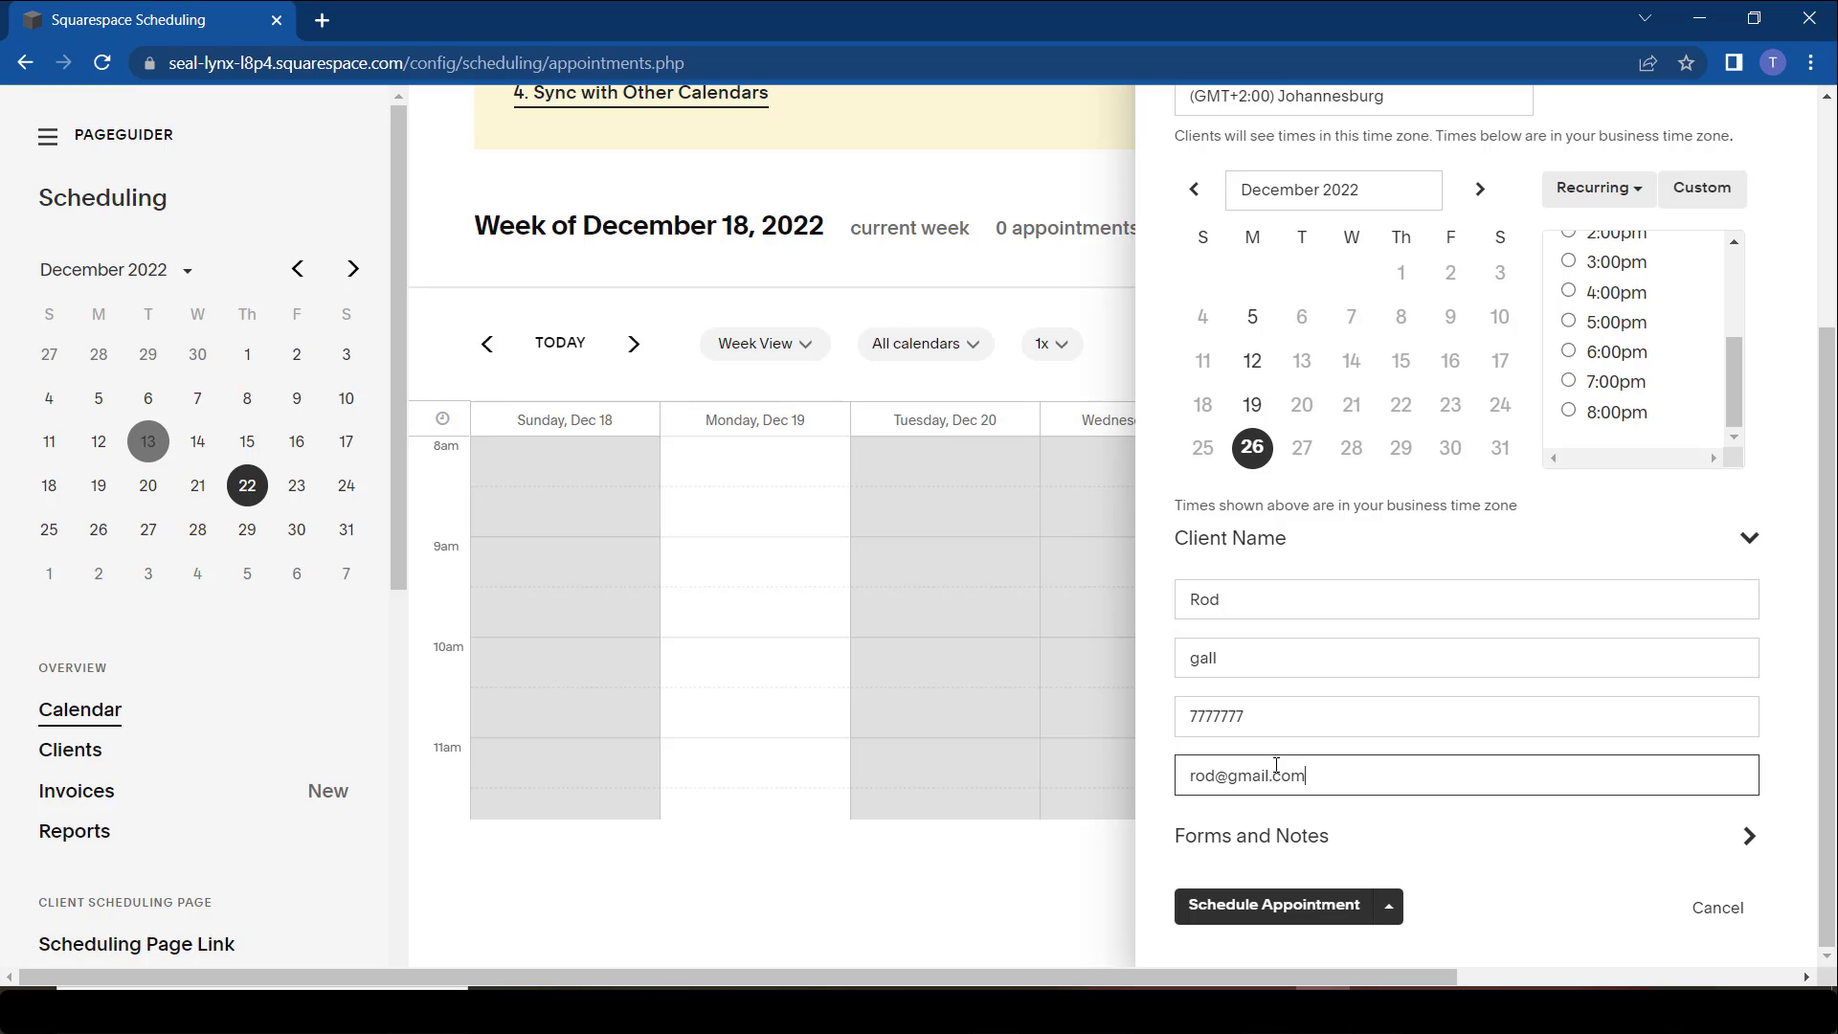
left_click(1339, 851)
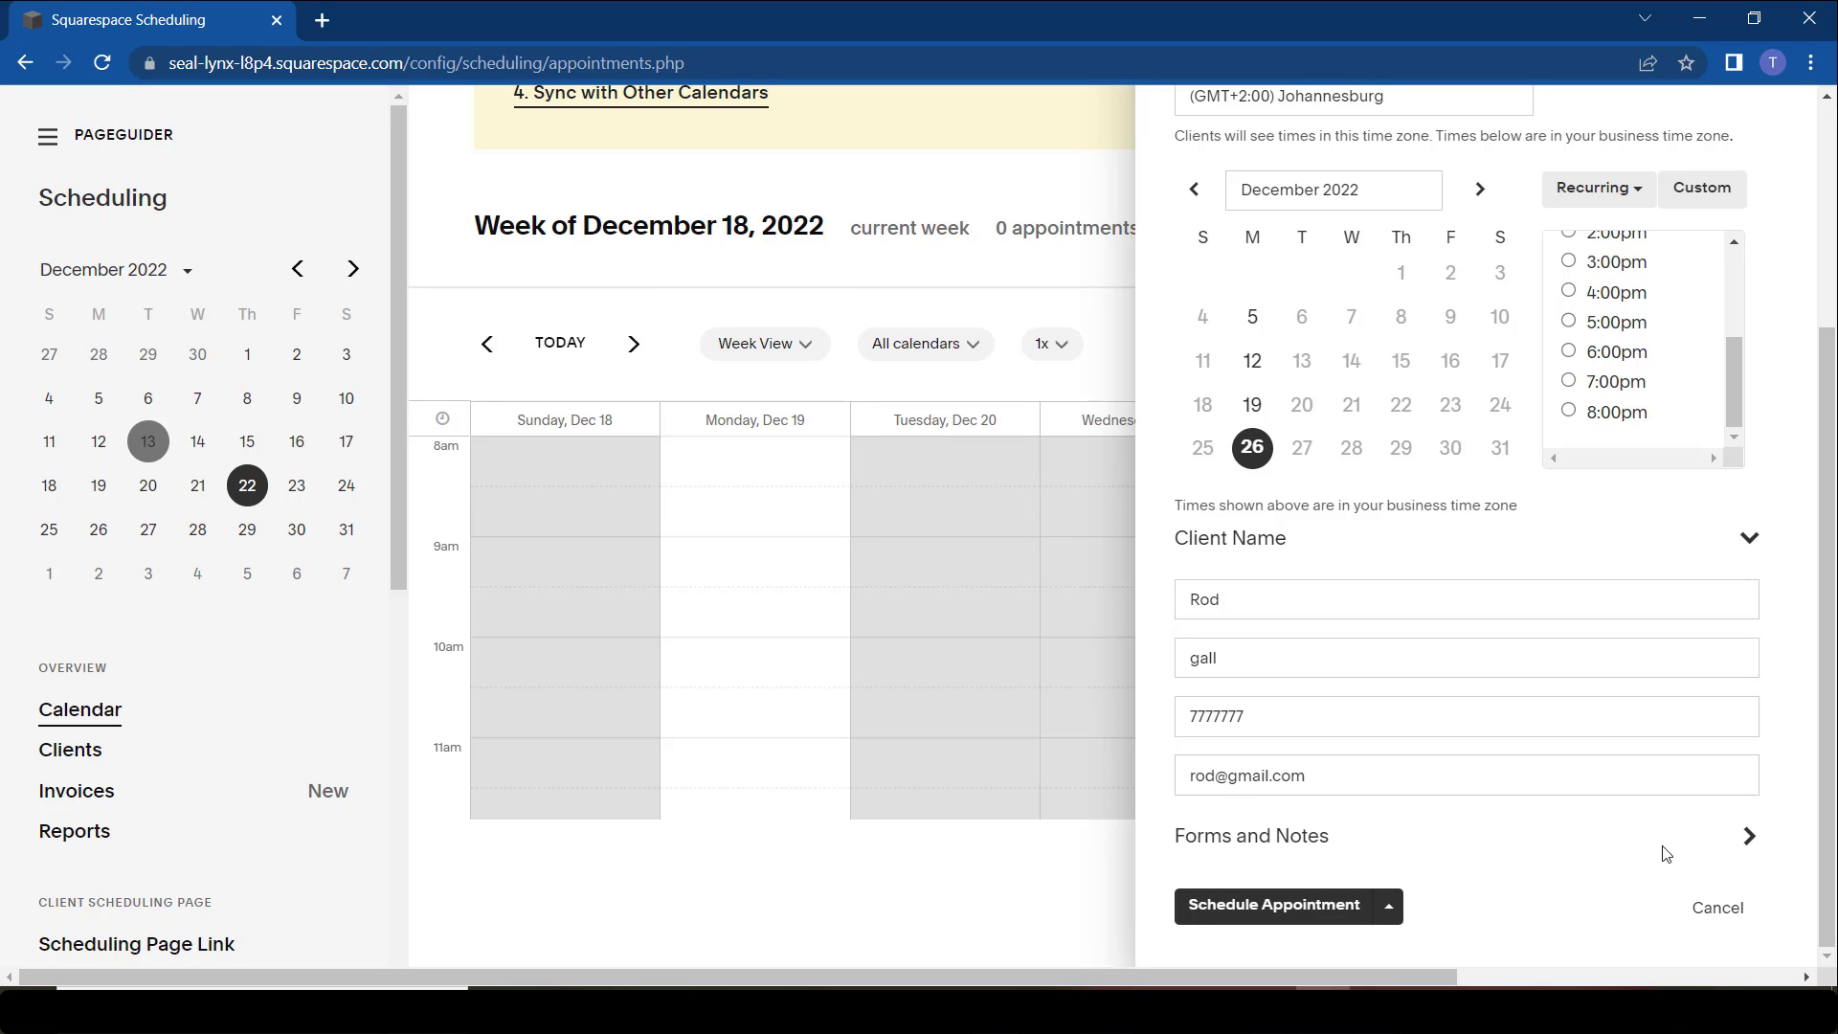
left_click(1751, 838)
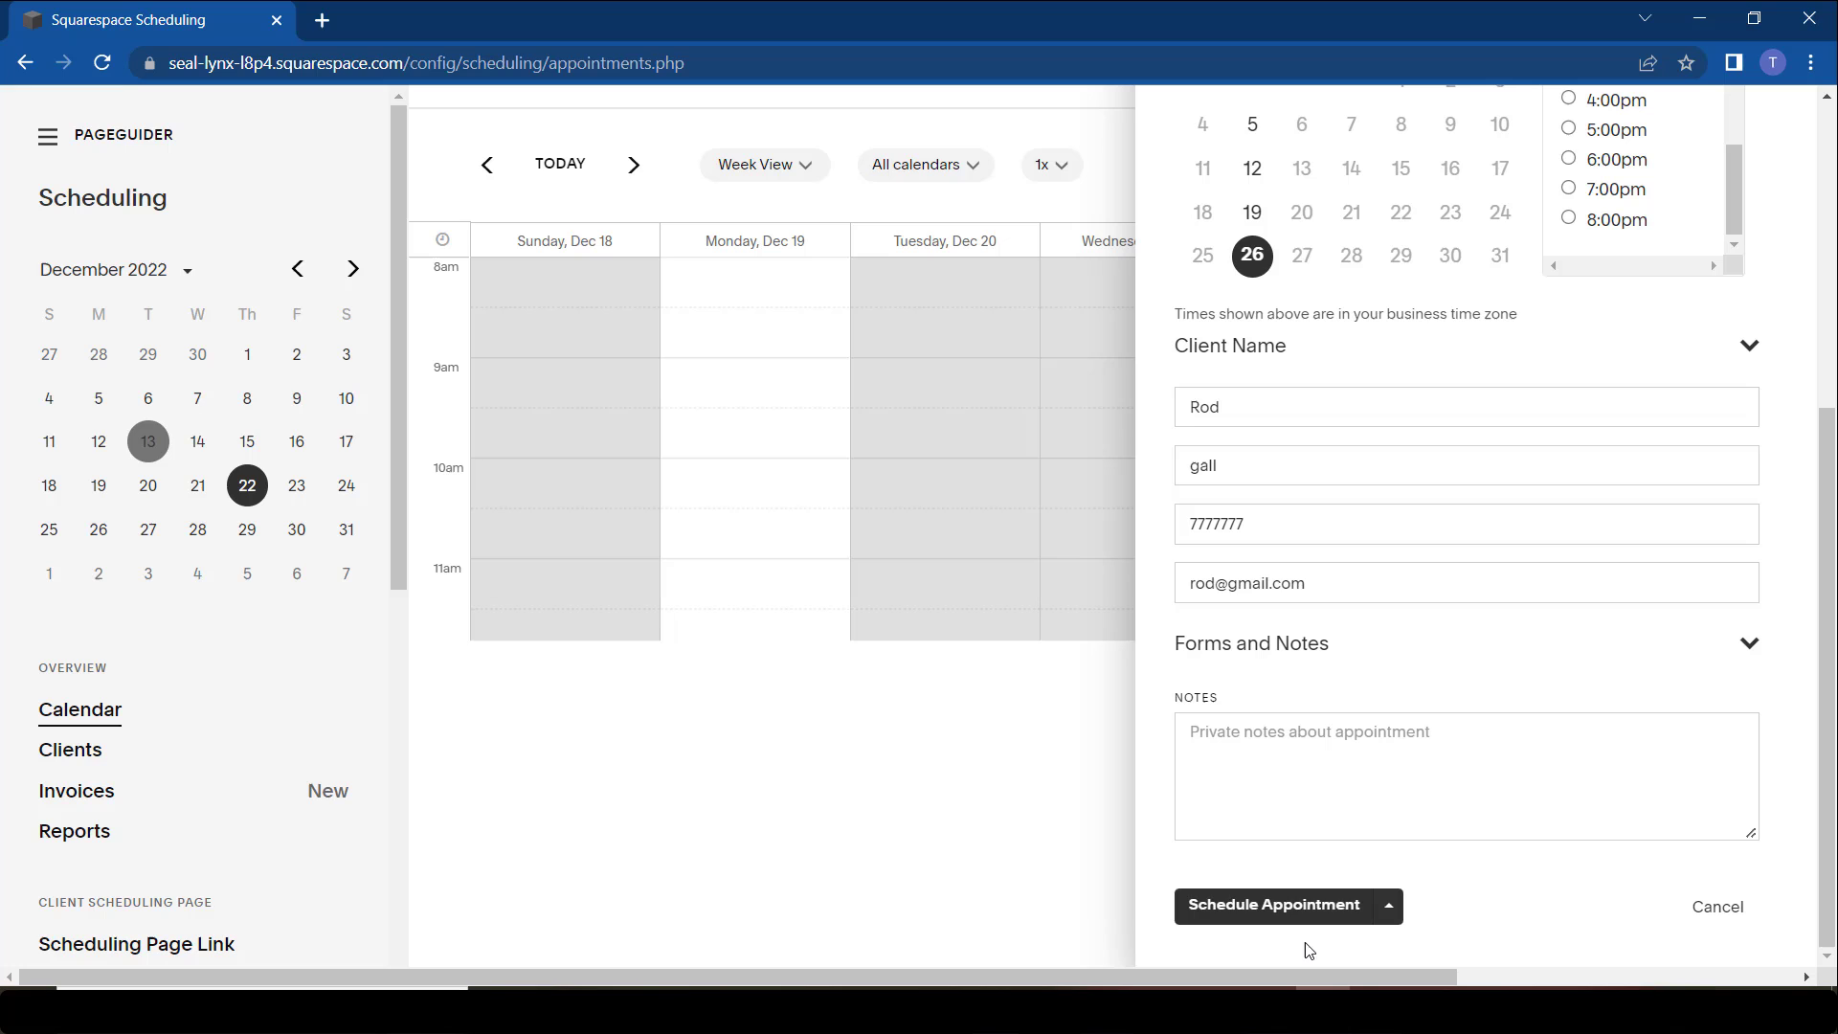
Submit Rod's Consultation booking for December 26, 2022 at 11:00am.
left_click(1313, 904)
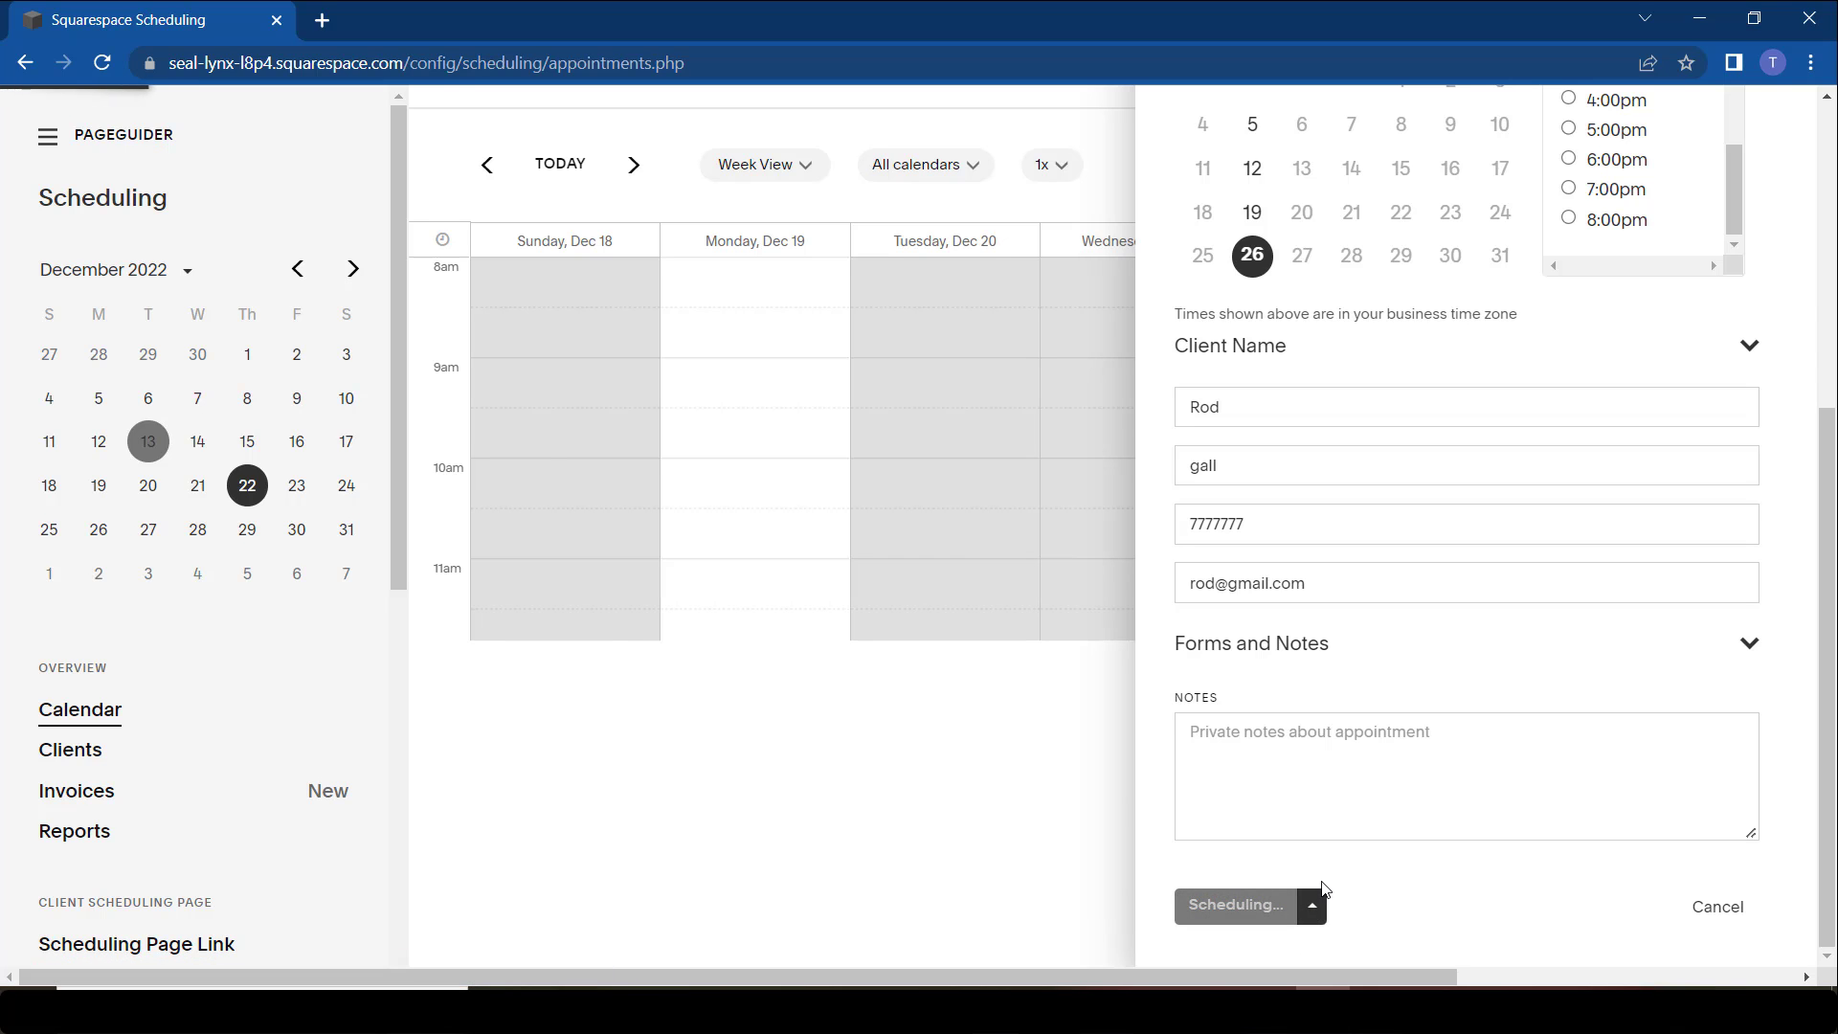